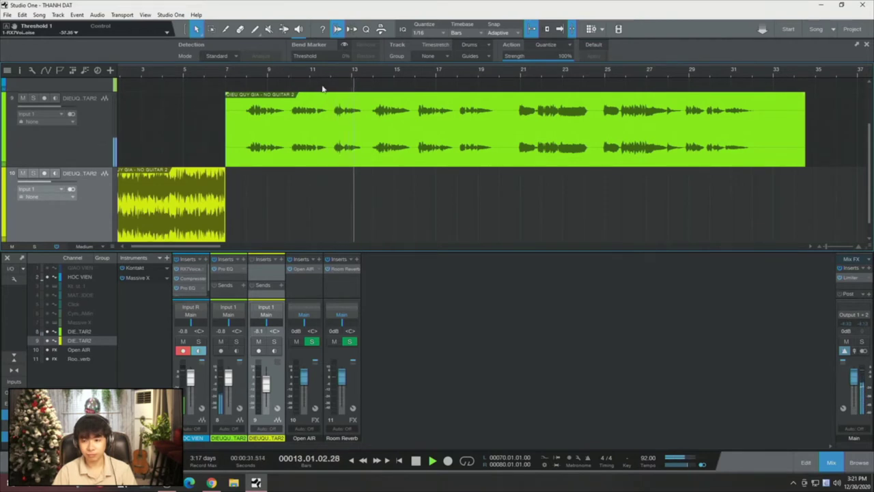
Play the intro clip from its first beat at the start of the song and stop playback after a few bars.
{"action": "key", "text": "space"}
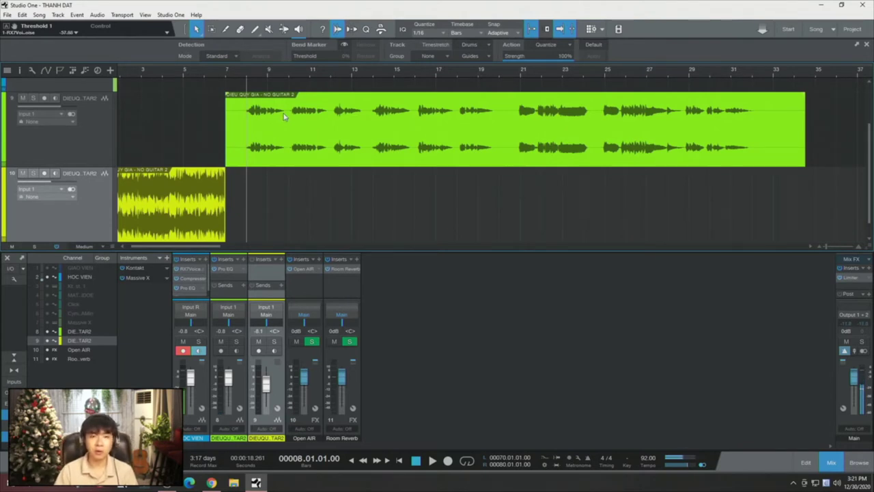
{"action": "left_click_drag", "start_coordinate": [146, 77], "coordinate": [317, 85]}
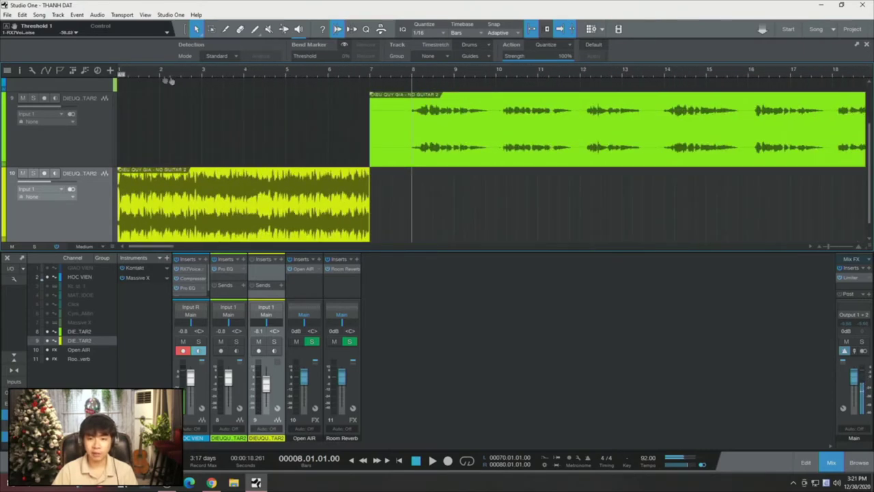
{"action": "left_click_drag", "start_coordinate": [168, 80], "coordinate": [212, 137]}
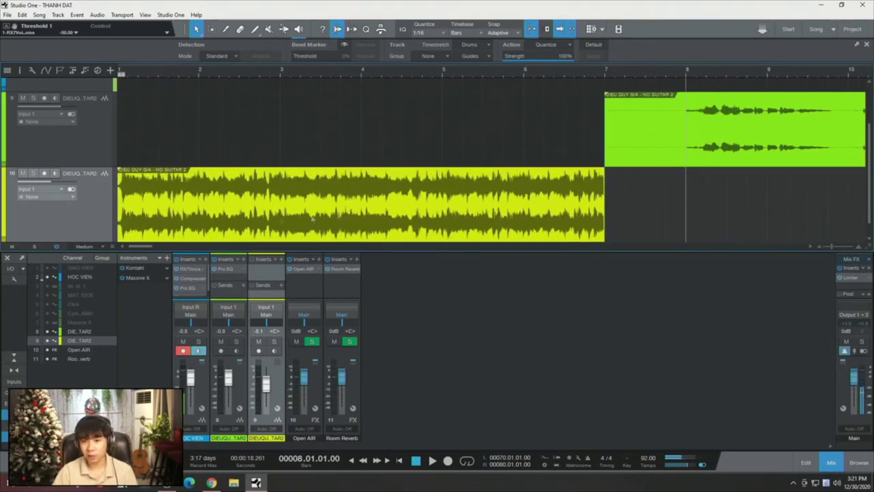
{"action": "left_click_drag", "start_coordinate": [133, 76], "coordinate": [252, 85]}
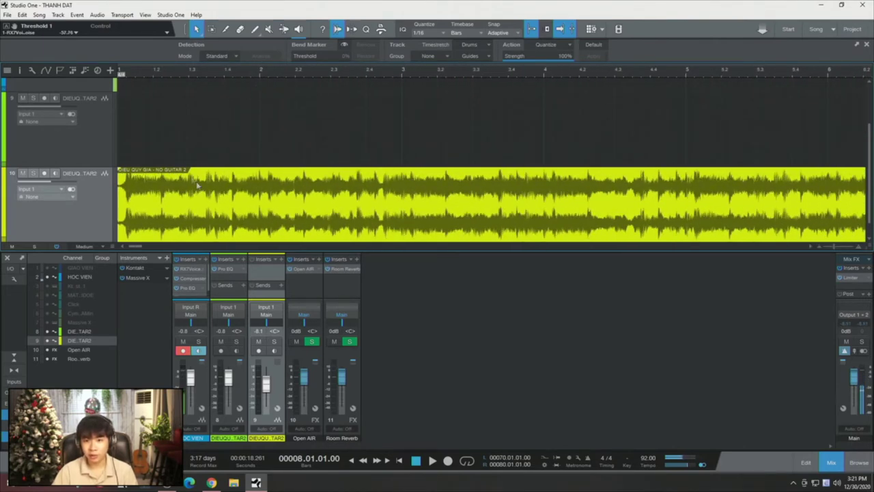
{"action": "left_click", "coordinate": [125, 70]}
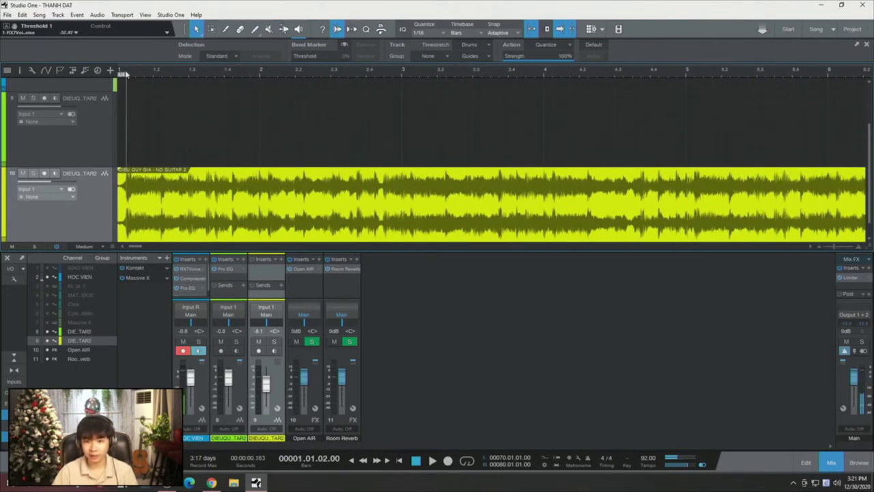
{"action": "key", "text": "space"}
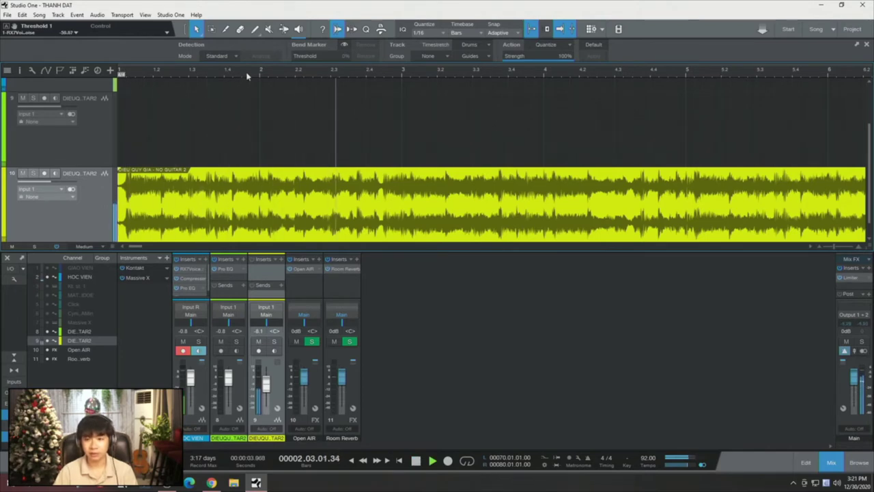
{"action": "key", "text": "w"}
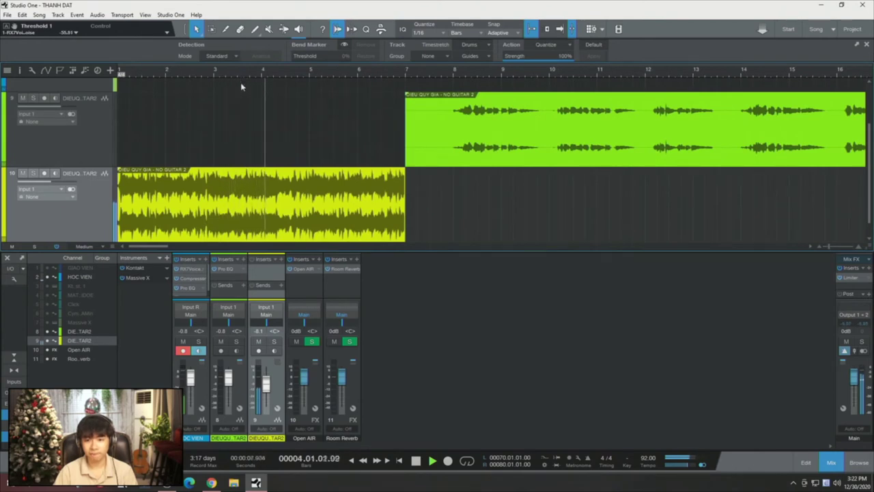
{"action": "key", "text": "space"}
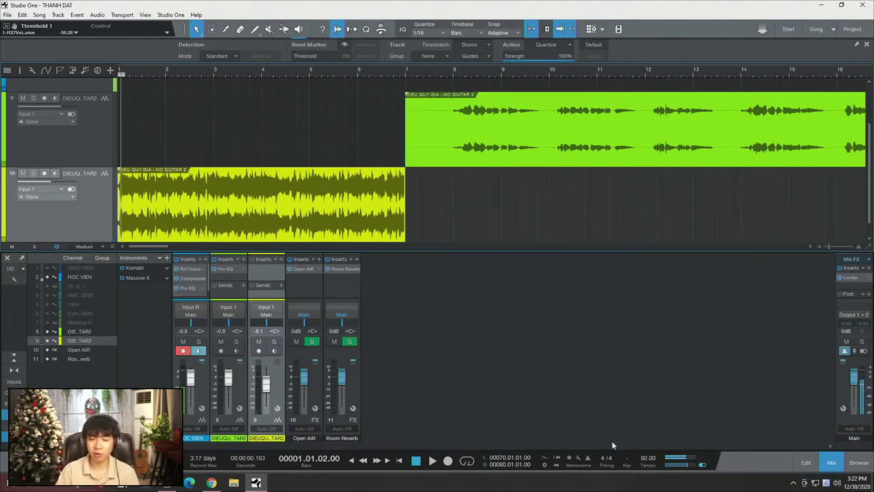
Set the song tempo to 92 with Tap Tempo in time with the playing intro, and stop playback.
{"action": "left_click", "coordinate": [651, 469]}
{"action": "left_click", "coordinate": [650, 468]}
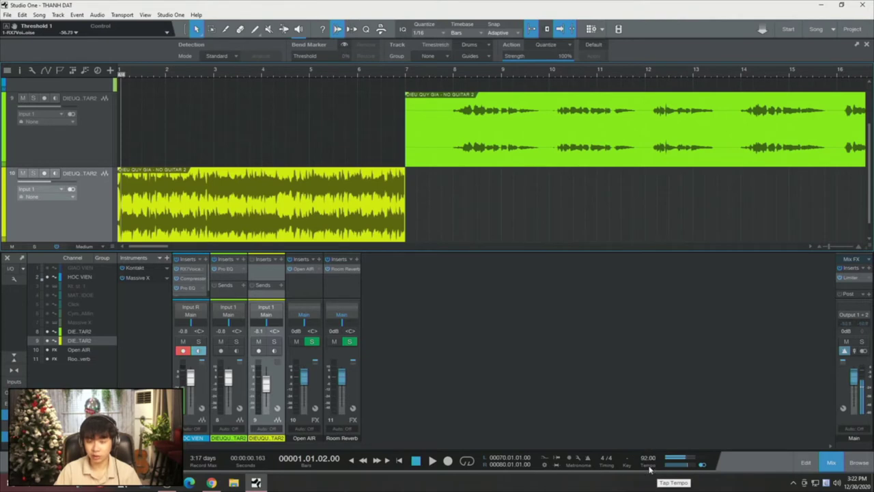
{"action": "left_click", "coordinate": [650, 469]}
{"action": "left_click", "coordinate": [651, 468]}
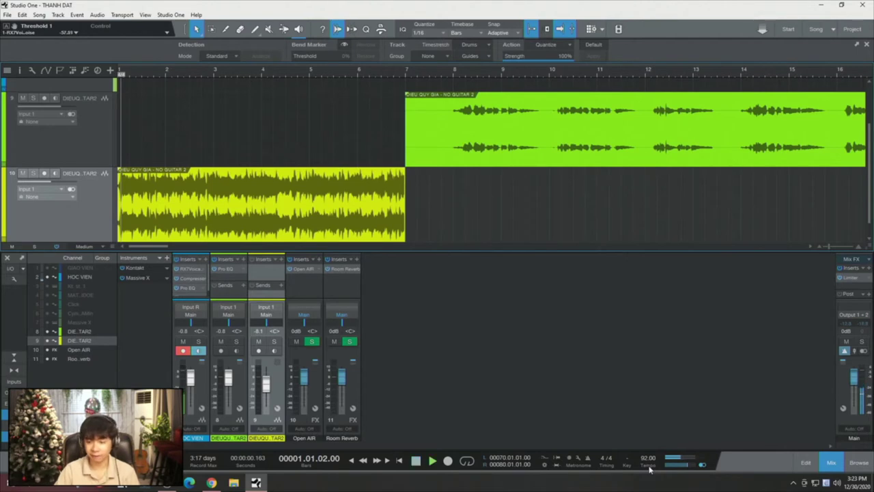
{"action": "left_click", "coordinate": [650, 468]}
{"action": "left_click", "coordinate": [651, 468]}
{"action": "left_click", "coordinate": [650, 469]}
{"action": "left_click", "coordinate": [650, 469]}
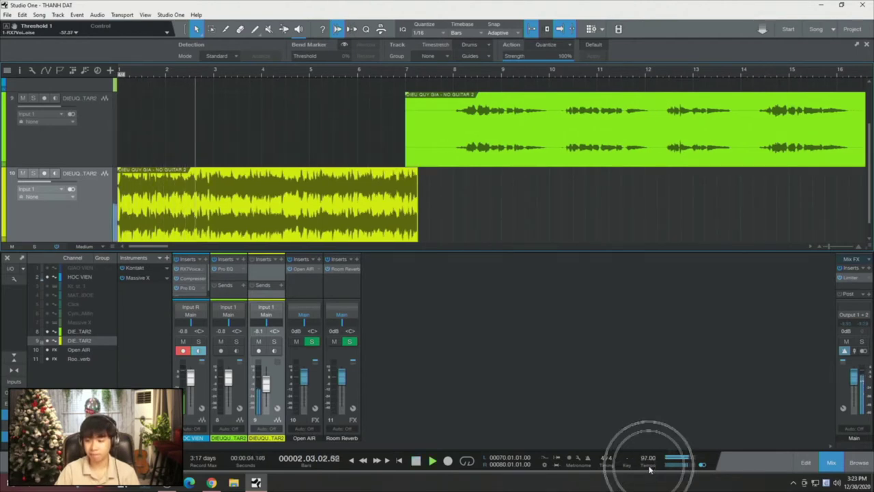
{"action": "left_click", "coordinate": [650, 468]}
{"action": "left_click", "coordinate": [650, 469]}
{"action": "left_click", "coordinate": [651, 469]}
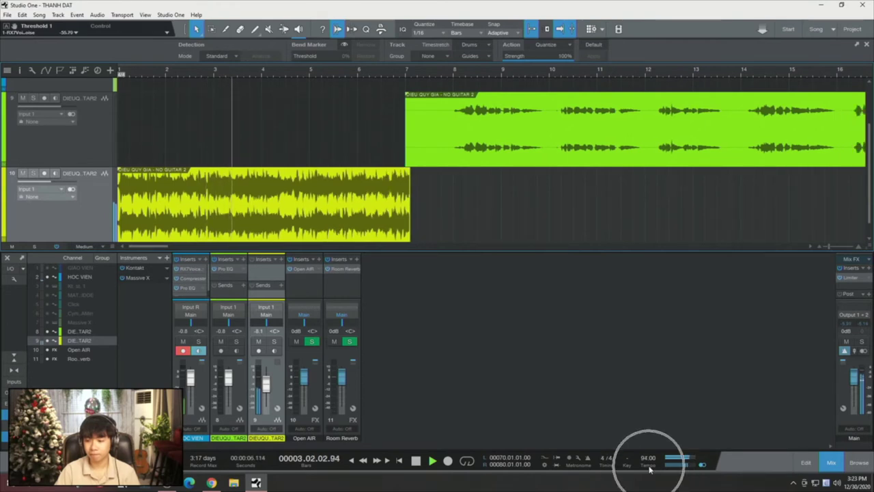
{"action": "left_click", "coordinate": [650, 469]}
{"action": "left_click", "coordinate": [650, 468]}
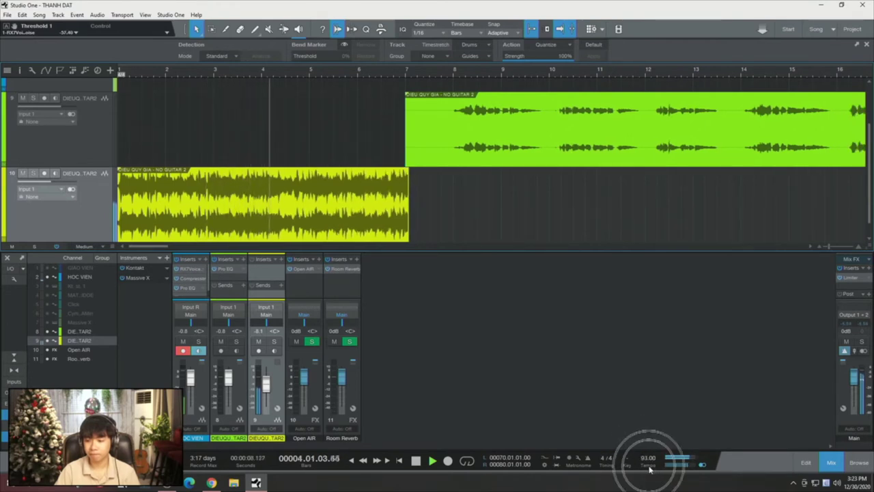
{"action": "left_click", "coordinate": [650, 469]}
{"action": "left_click", "coordinate": [651, 469]}
{"action": "left_click", "coordinate": [650, 468]}
{"action": "key", "text": "space"}
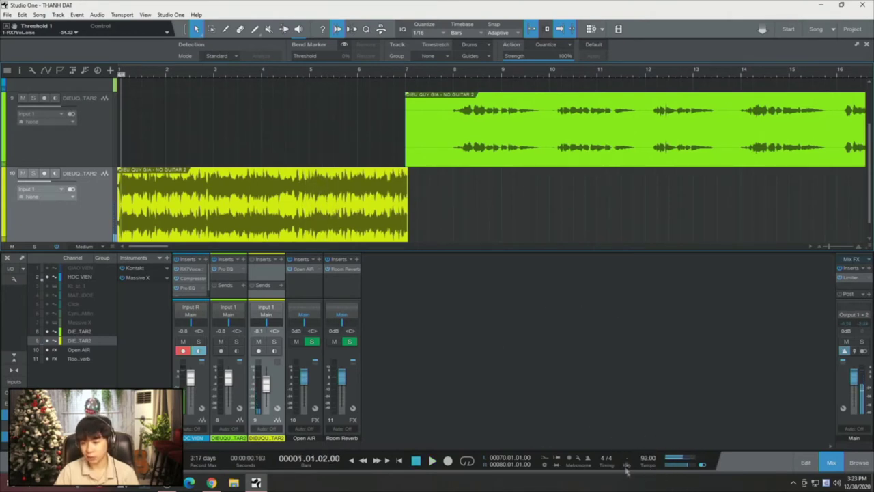
Examine the file tempo settings of the vocal clip that starts at bar 7, and close them.
{"action": "left_click", "coordinate": [642, 463]}
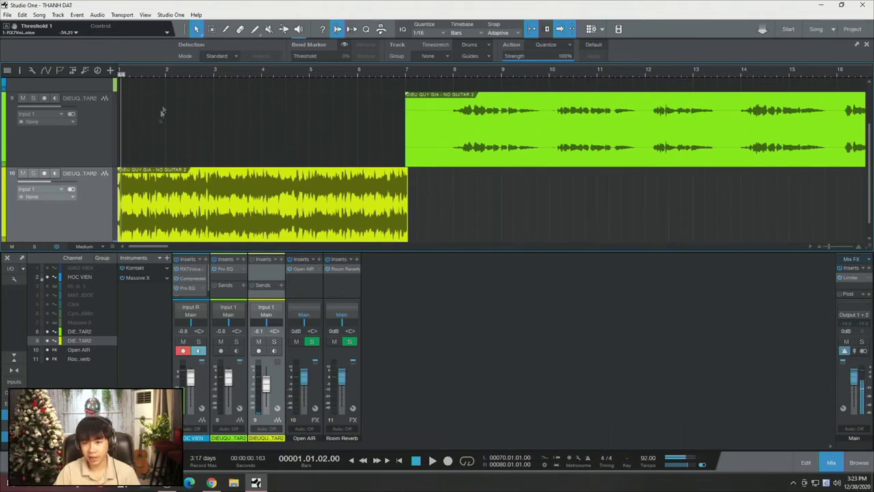
{"action": "scroll", "coordinate": [256, 82], "scroll_direction": "up", "scroll_amount": 5}
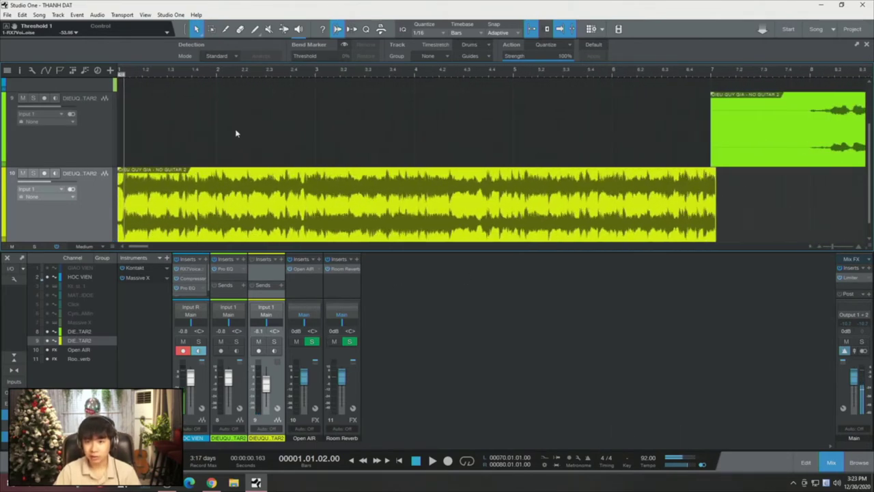
{"action": "scroll", "coordinate": [564, 80], "scroll_direction": "down", "scroll_amount": 5}
{"action": "scroll", "coordinate": [586, 80], "scroll_direction": "up", "scroll_amount": 3}
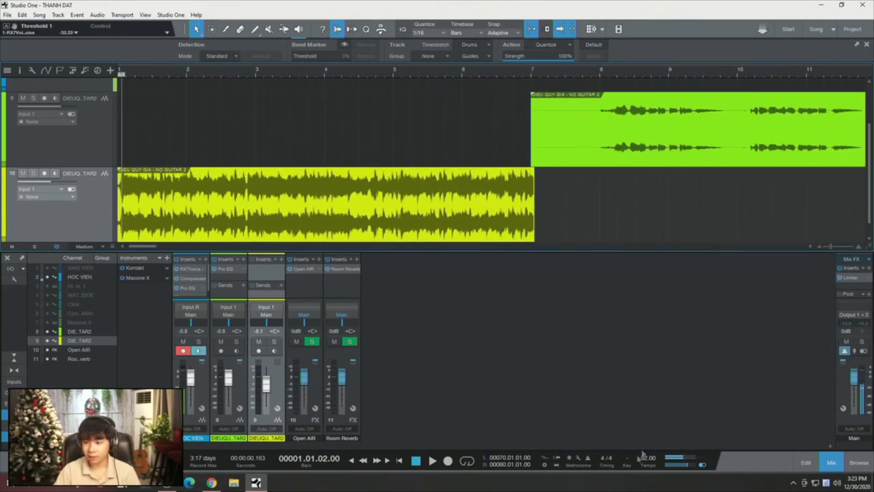
{"action": "right_click", "coordinate": [612, 156]}
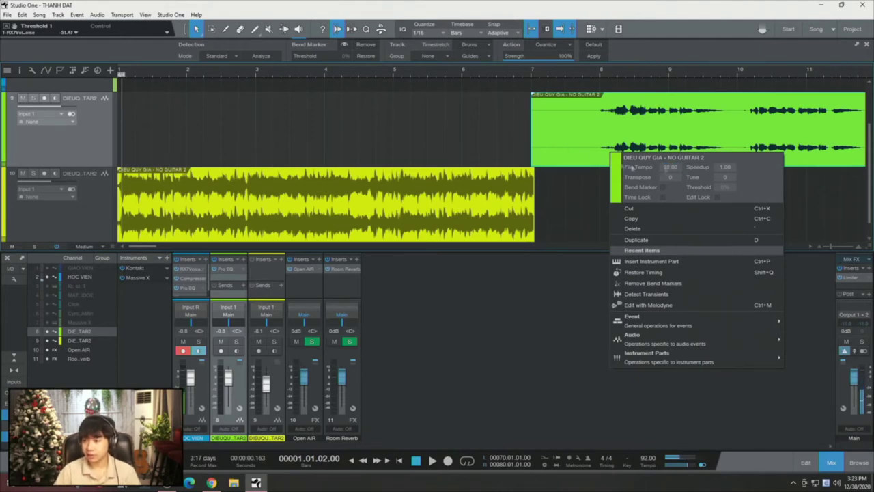
{"action": "left_click", "coordinate": [492, 123]}
Compare the vocal clip with the grid at bars 8 and 21, and shift it slightly later so its phrase starts on bar 21.
{"action": "left_click_drag", "start_coordinate": [678, 80], "coordinate": [503, 88]}
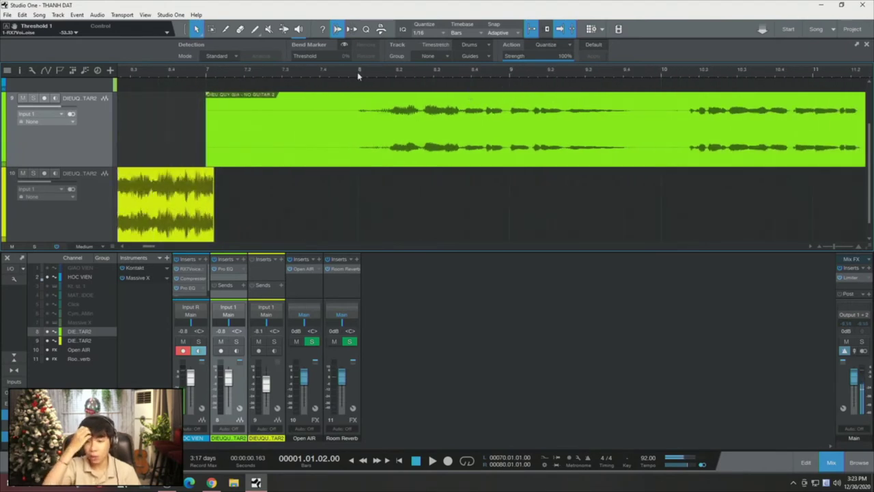
{"action": "left_click", "coordinate": [358, 72]}
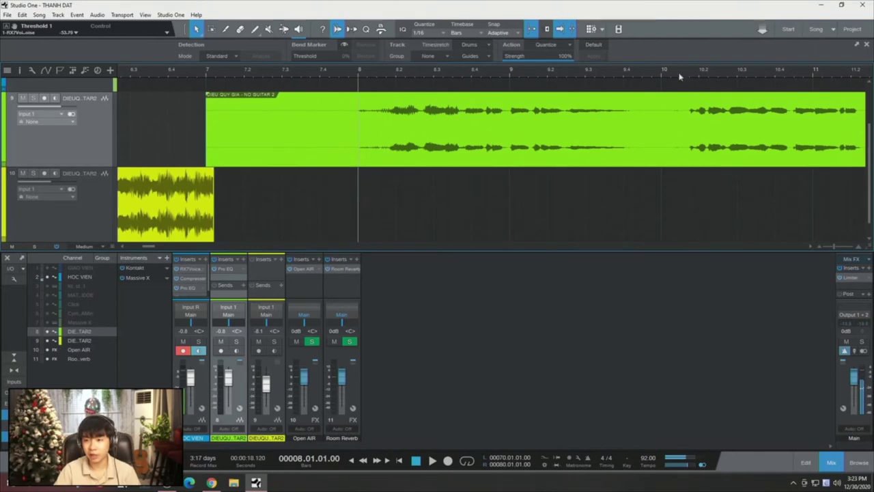
{"action": "left_click_drag", "start_coordinate": [519, 78], "coordinate": [362, 46]}
{"action": "left_click_drag", "start_coordinate": [443, 79], "coordinate": [446, 109]}
{"action": "left_click_drag", "start_coordinate": [454, 75], "coordinate": [392, 83]}
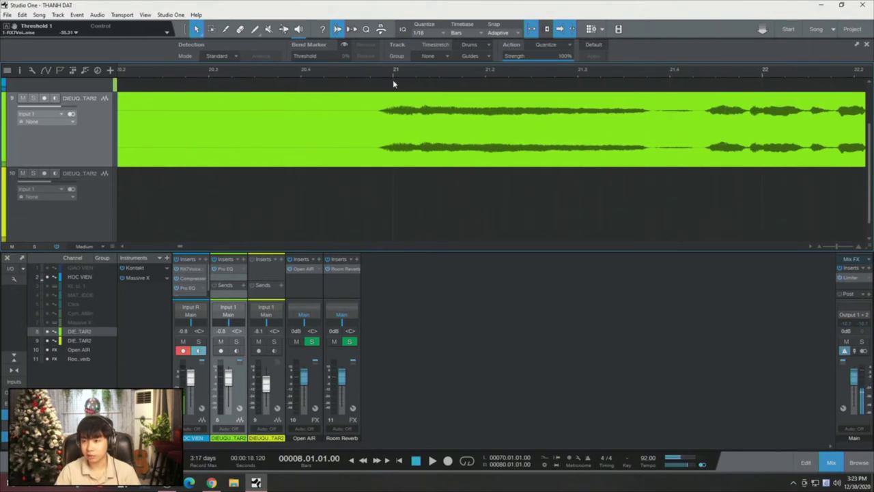
{"action": "left_click", "coordinate": [395, 72]}
{"action": "left_click_drag", "start_coordinate": [403, 139], "coordinate": [412, 142]}
Play the vocal clip from bar 21 and examine how its phrases line up with the bar lines around bars 21 and 25.
{"action": "key", "text": "space"}
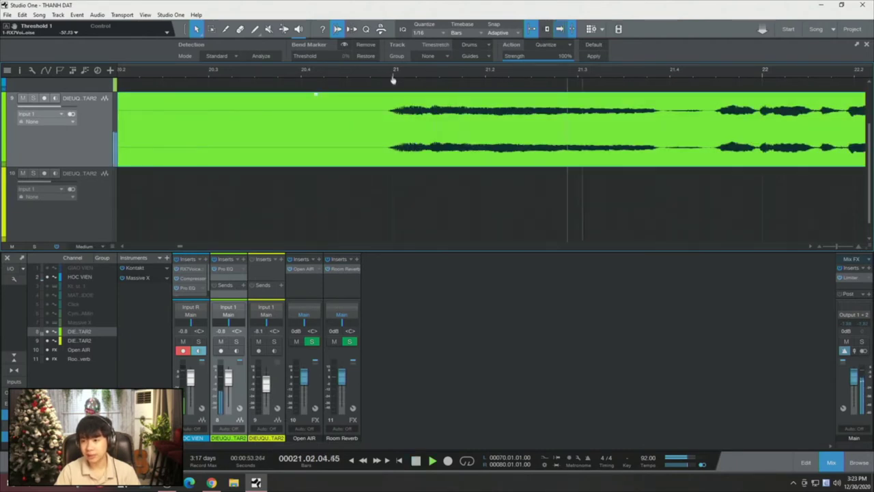
{"action": "scroll", "coordinate": [410, 129], "scroll_direction": "up", "scroll_amount": 2}
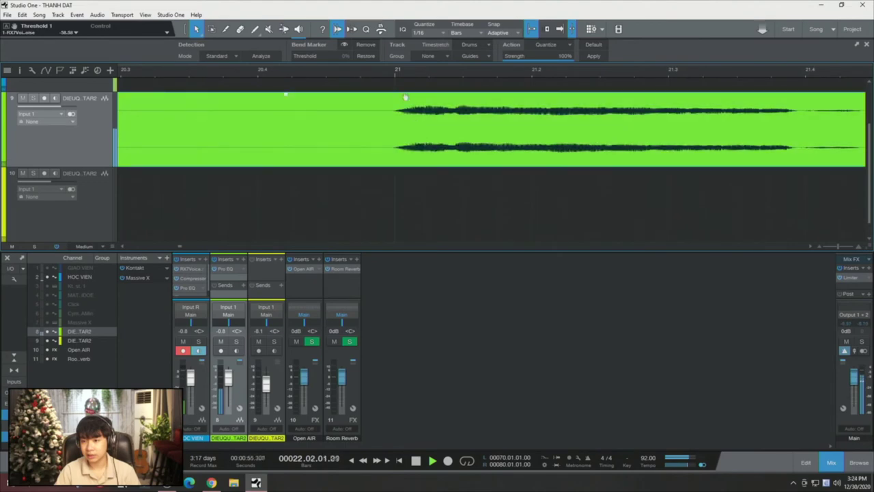
{"action": "scroll", "coordinate": [384, 77], "scroll_direction": "down", "scroll_amount": 5}
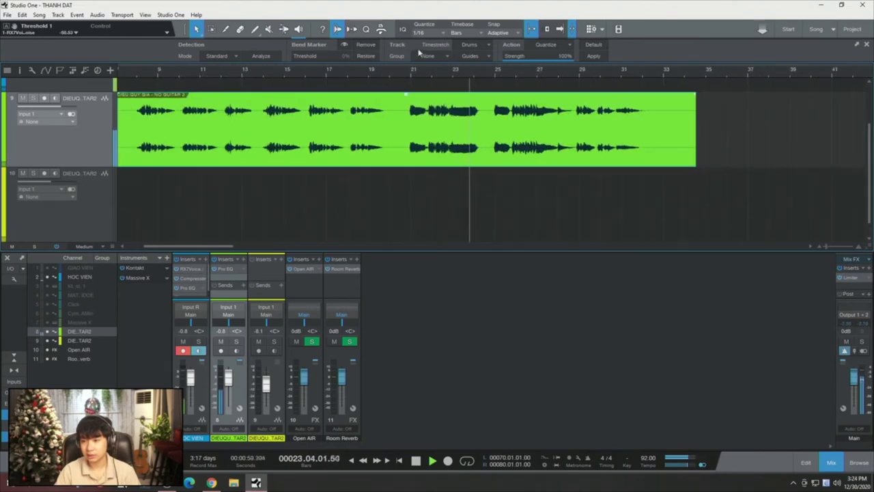
{"action": "scroll", "coordinate": [500, 89], "scroll_direction": "up", "scroll_amount": 3}
{"action": "scroll", "coordinate": [500, 89], "scroll_direction": "up", "scroll_amount": 6}
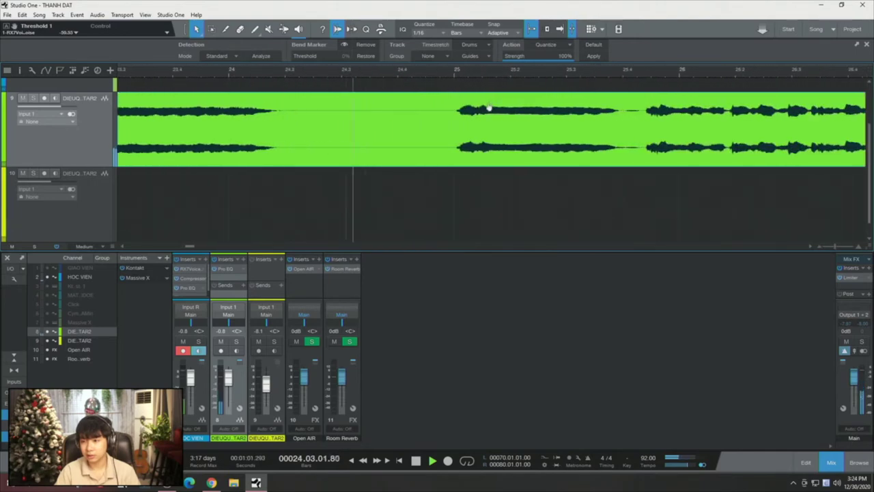
{"action": "scroll", "coordinate": [469, 82], "scroll_direction": "down", "scroll_amount": 6}
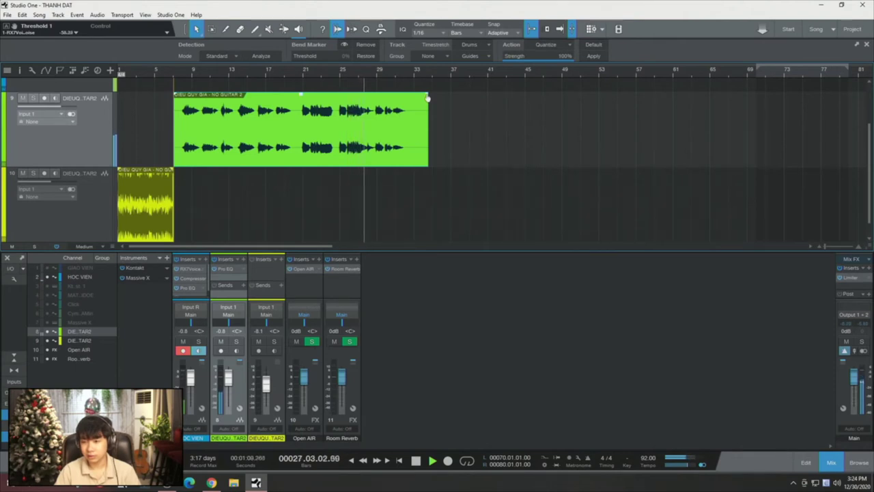
Cut the stretch between about bars 28 and 29 out of the vocal clip and play from bar 21 with the metronome on.
{"action": "key", "text": "f"}
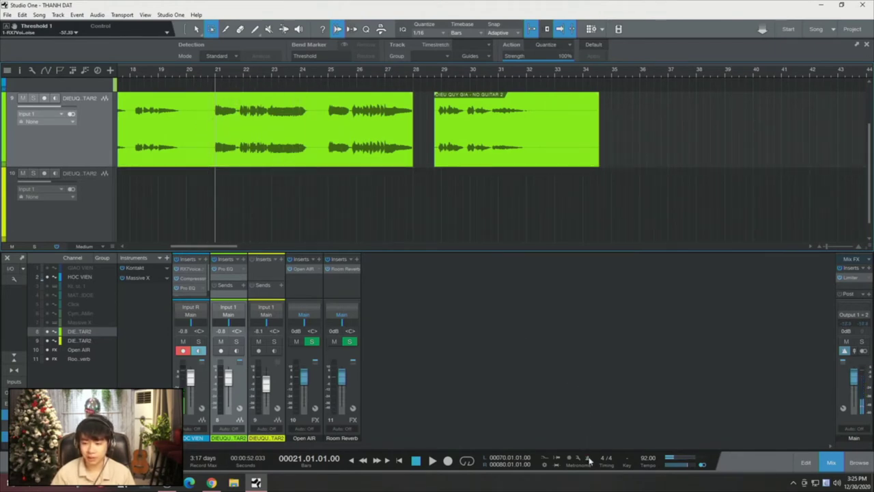
{"action": "key", "text": "space"}
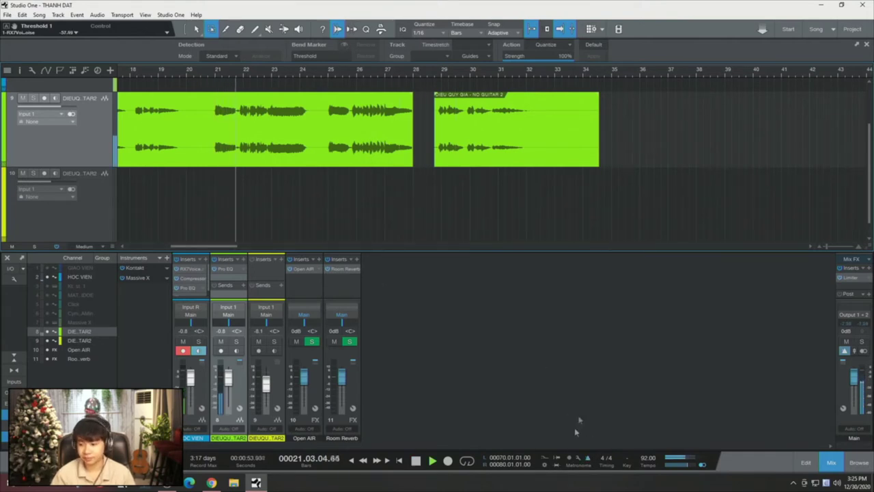
Set the metronome's Accent and Beat levels to just under halfway, close its setup, and stop playback after hearing the vocal phrases.
{"action": "left_click", "coordinate": [580, 461]}
{"action": "left_click_drag", "start_coordinate": [395, 198], "coordinate": [414, 214]}
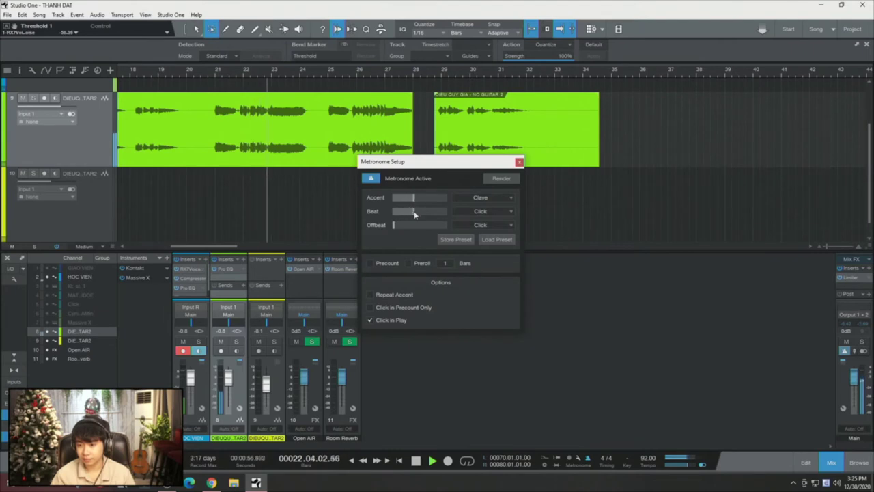
{"action": "left_click", "coordinate": [519, 162]}
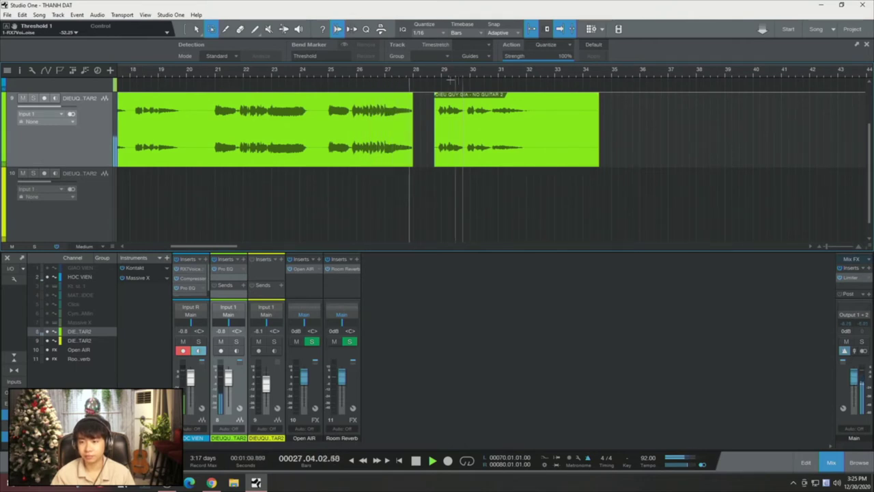
{"action": "key", "text": "space"}
{"action": "key", "text": "w"}
{"action": "key", "text": "e"}
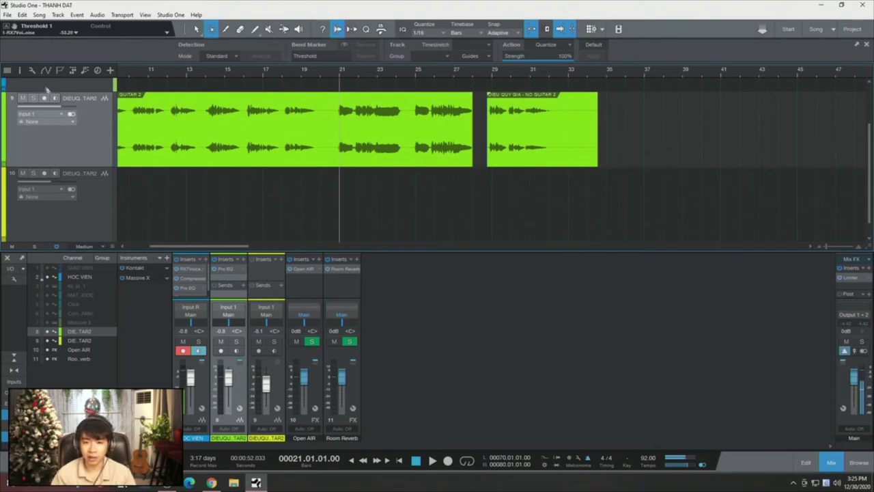
Show the track inspector and set the vocal track's tempo mode to Timestretch.
{"action": "left_click", "coordinate": [21, 72]}
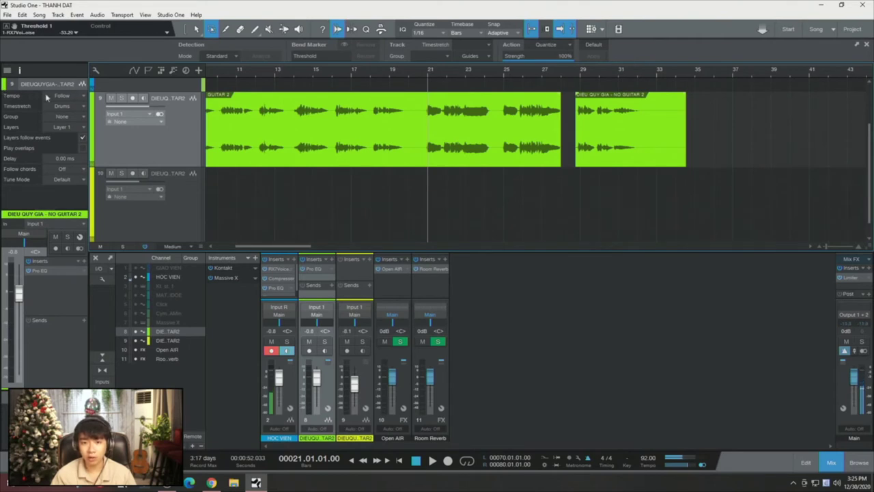
{"action": "left_click", "coordinate": [69, 97]}
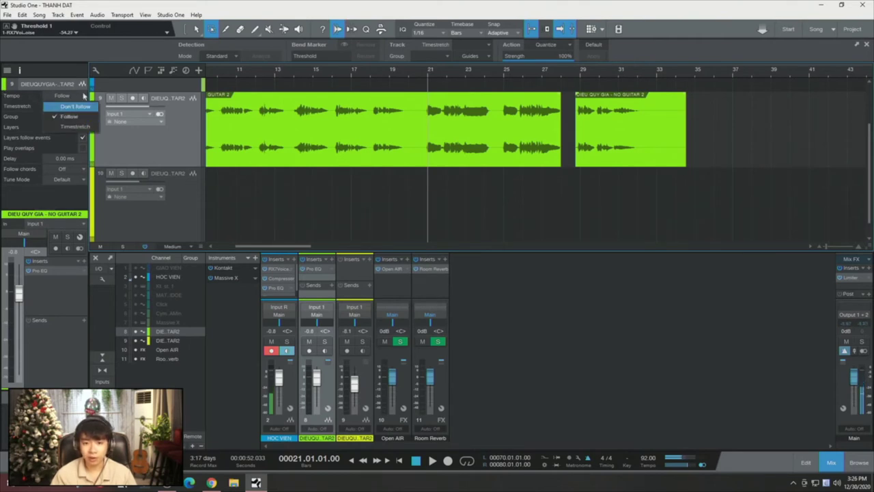
{"action": "left_click", "coordinate": [81, 127]}
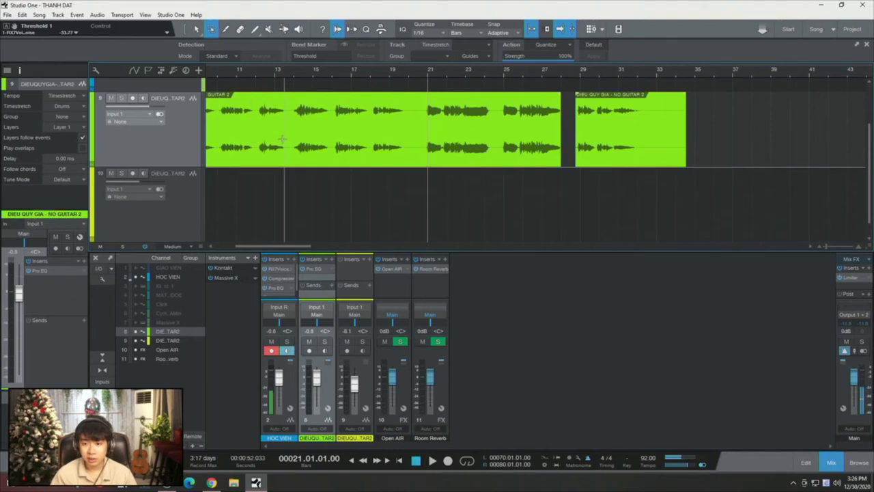
{"action": "mouse_move", "coordinate": [324, 80]}
{"action": "left_mouse_down"}
{"action": "mouse_move", "coordinate": [315, 74]}
{"action": "mouse_move", "coordinate": [309, 87]}
{"action": "left_mouse_up"}
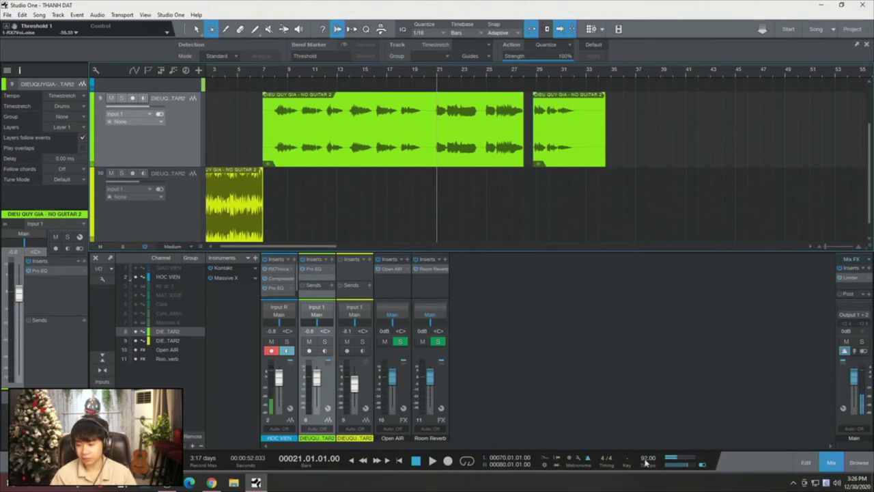
Raise the song tempo to 120 and play the timestretched vocal from bar 8, stopping after a few phrases.
{"action": "scroll", "coordinate": [646, 463], "scroll_direction": "up", "scroll_amount": 18}
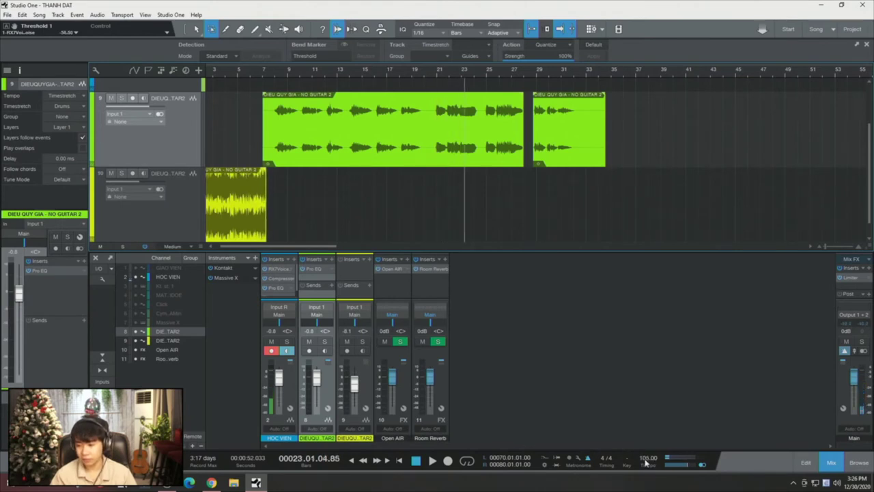
{"action": "scroll", "coordinate": [647, 462], "scroll_direction": "up", "scroll_amount": 3}
{"action": "left_click", "coordinate": [276, 74]}
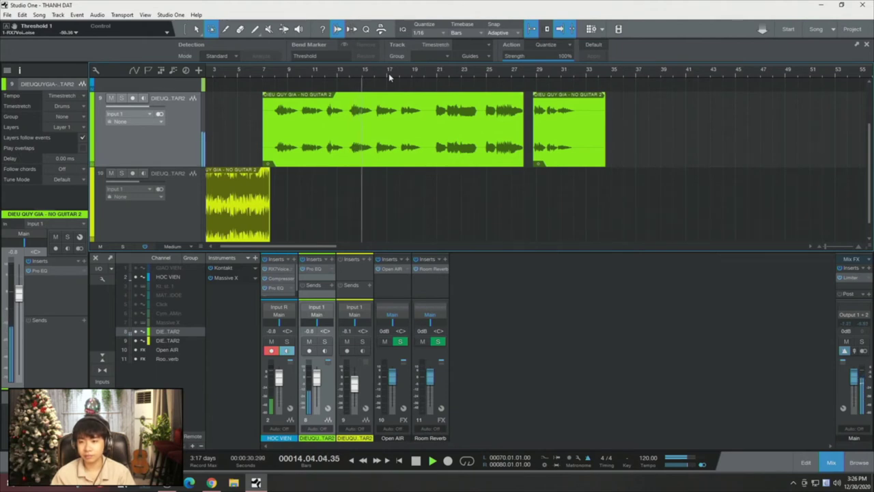
{"action": "key", "text": "space"}
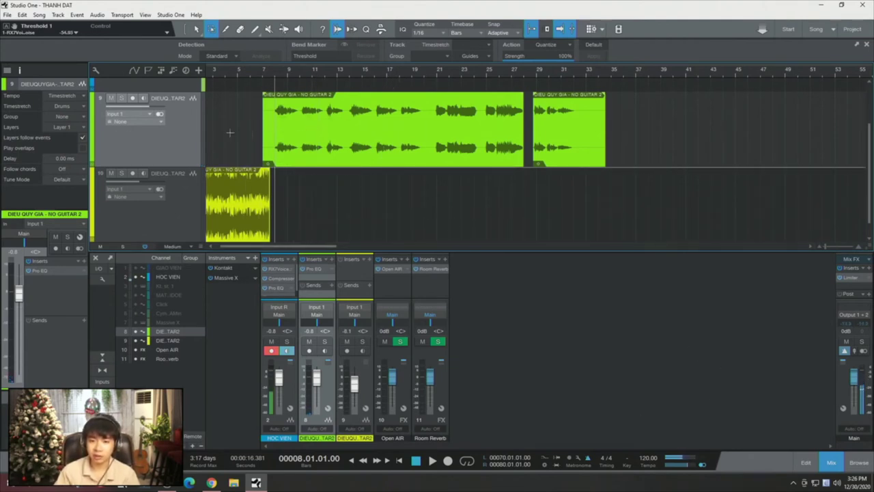
Try the Follow tempo mode on the vocal track, play from around bar 8, and return the mode to Timestretch.
{"action": "left_click", "coordinate": [62, 97]}
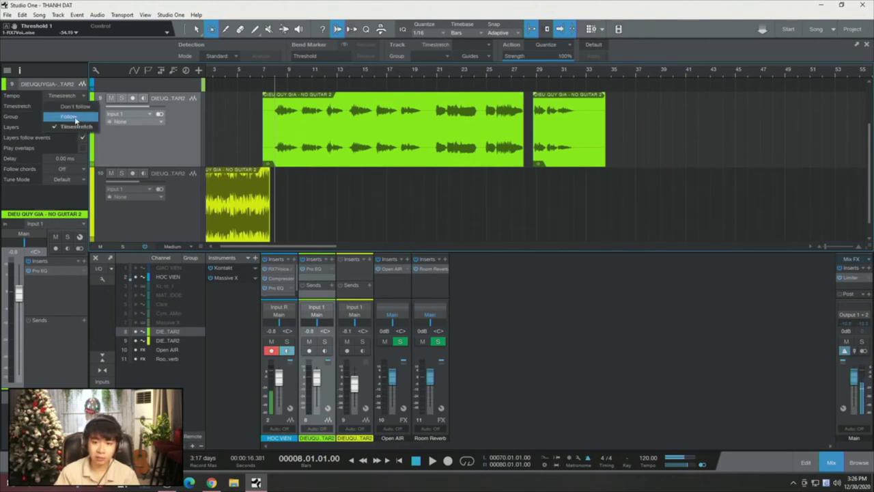
{"action": "left_click", "coordinate": [68, 118]}
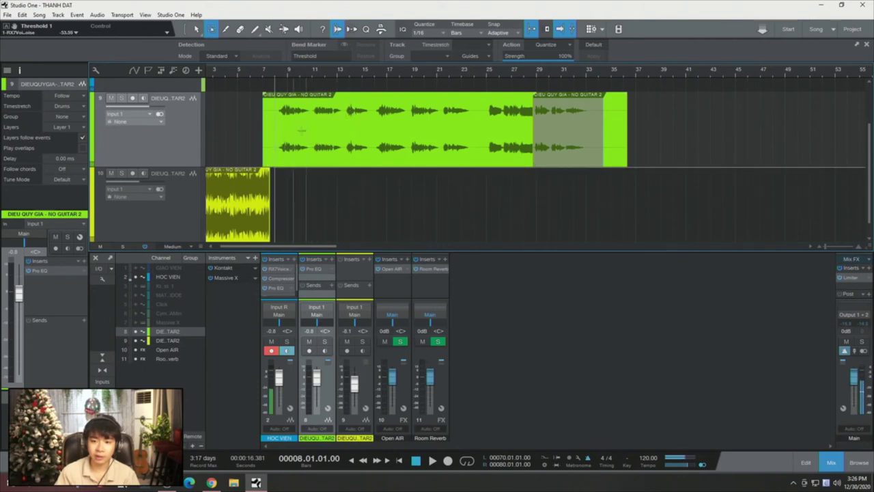
{"action": "left_click", "coordinate": [278, 69]}
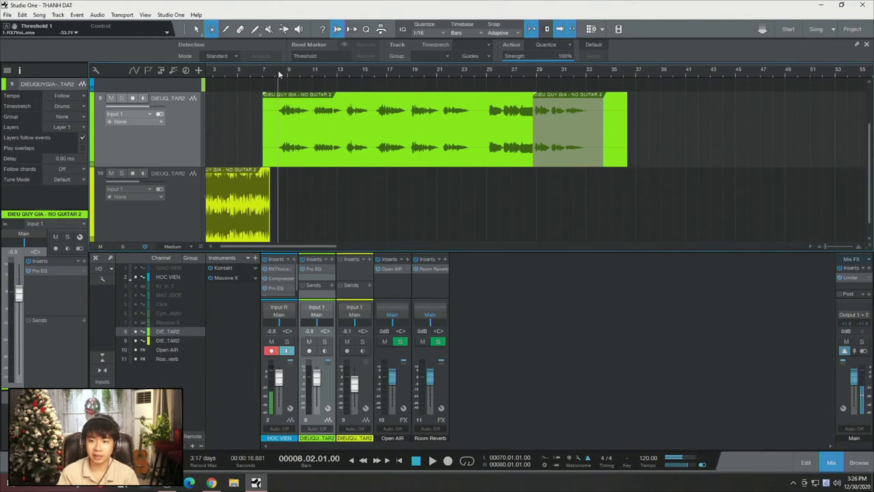
{"action": "key", "text": "space"}
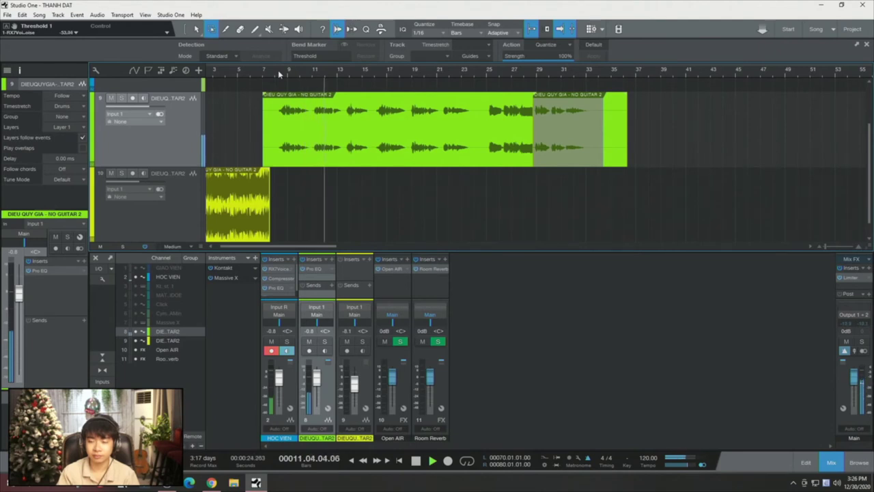
{"action": "key", "text": "space"}
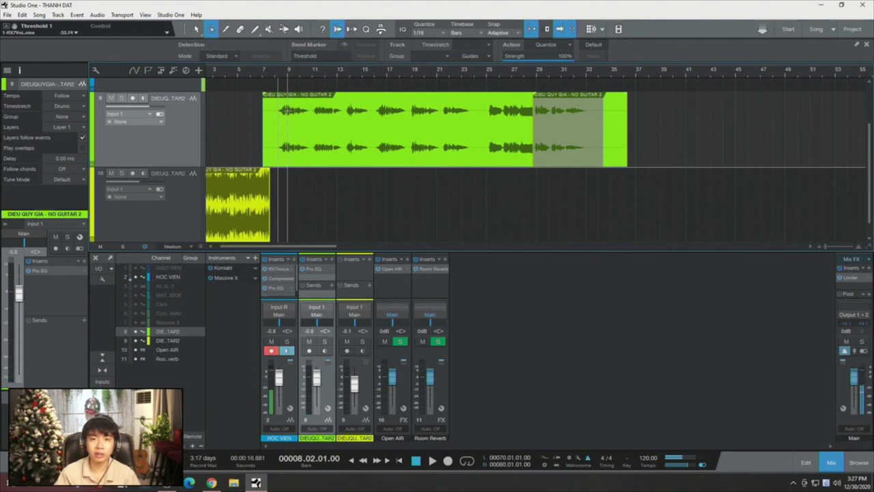
{"action": "left_click", "coordinate": [62, 96]}
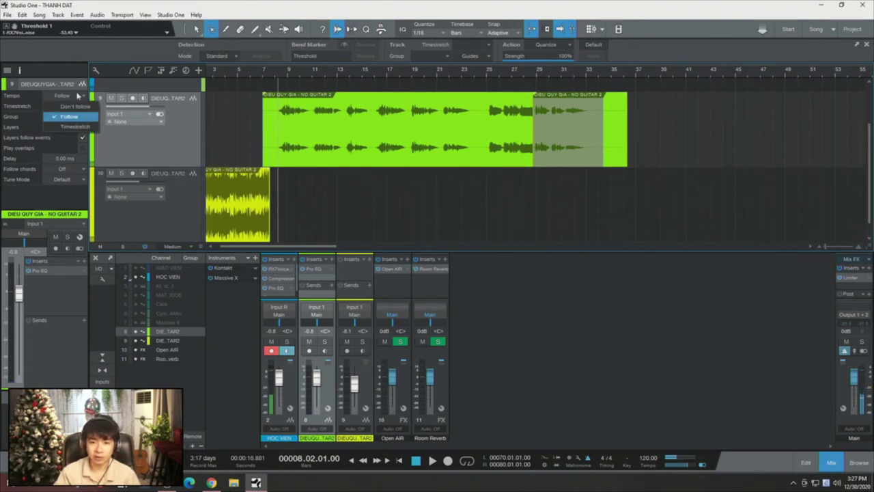
{"action": "left_click", "coordinate": [75, 129]}
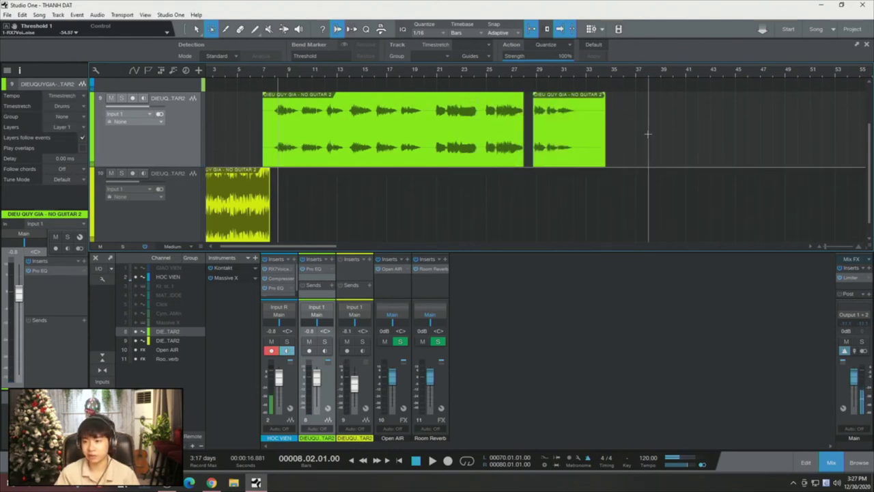
Select the range over the yellow clip up to about bar 10 and check where it ends near bar 7.
{"action": "left_click", "coordinate": [305, 198]}
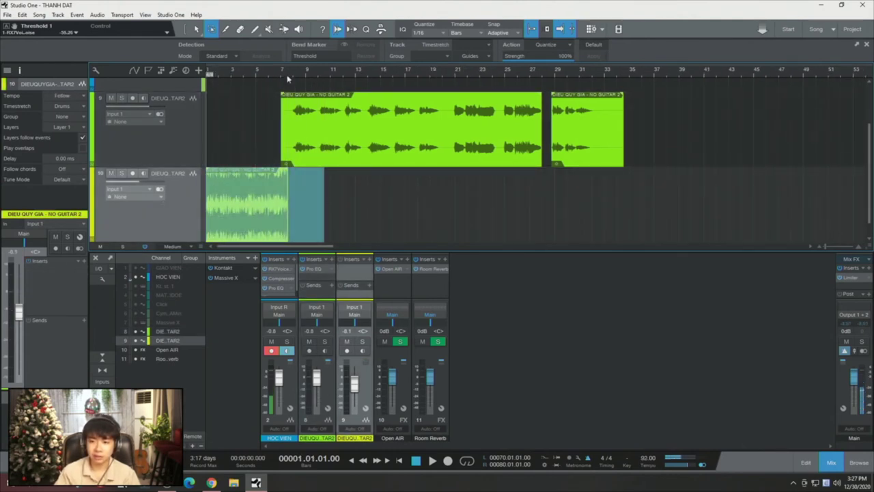
{"action": "left_click_drag", "start_coordinate": [288, 78], "coordinate": [326, 55]}
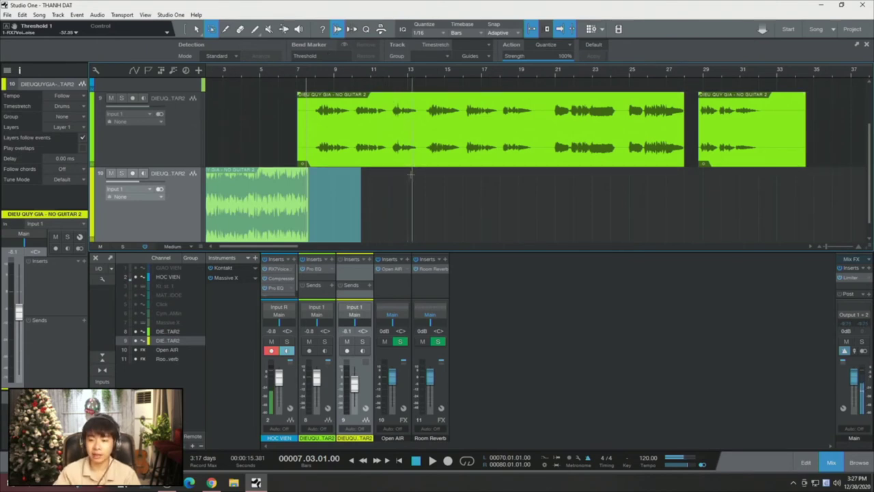
{"action": "key", "text": "Home"}
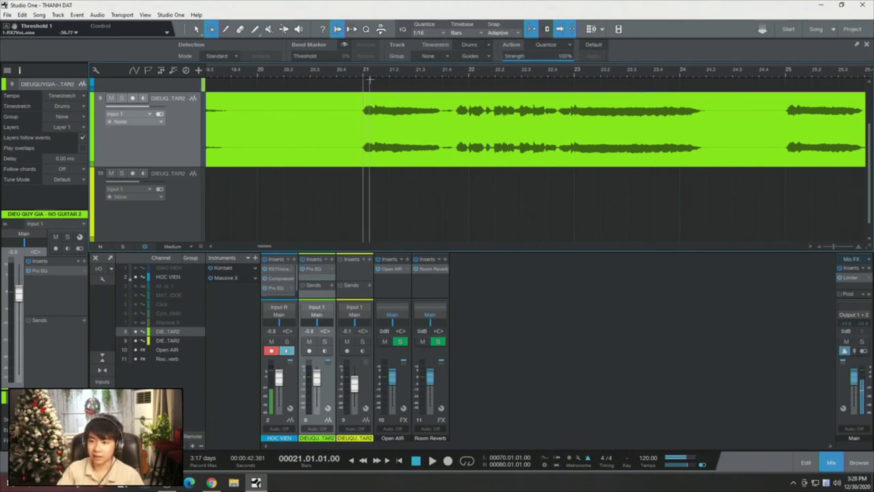
Check the vocal phrase's start against bar 21 and set the timeline's timebase to Seconds.
{"action": "scroll", "coordinate": [371, 84], "scroll_direction": "up", "scroll_amount": 3}
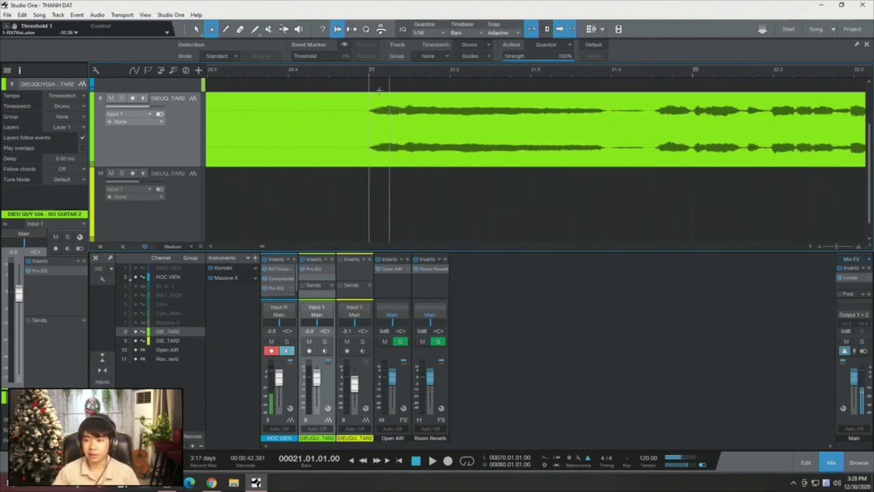
{"action": "scroll", "coordinate": [336, 65], "scroll_direction": "down", "scroll_amount": 3}
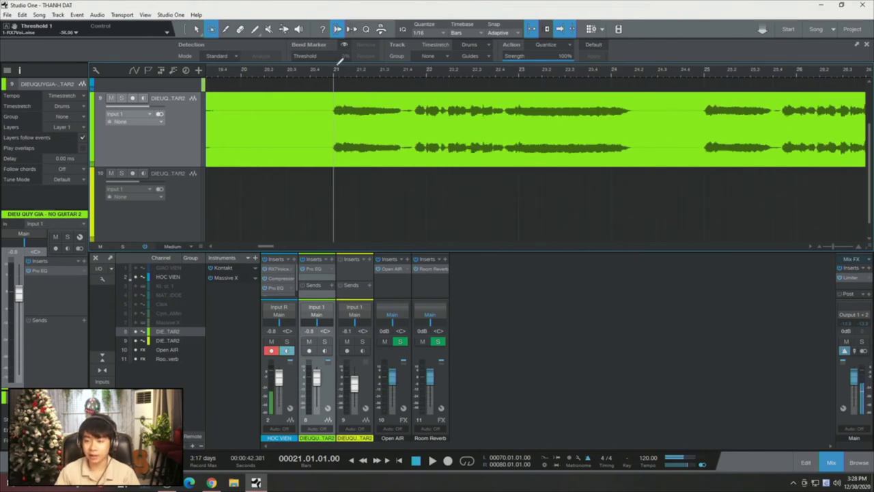
{"action": "scroll", "coordinate": [349, 75], "scroll_direction": "up", "scroll_amount": 5}
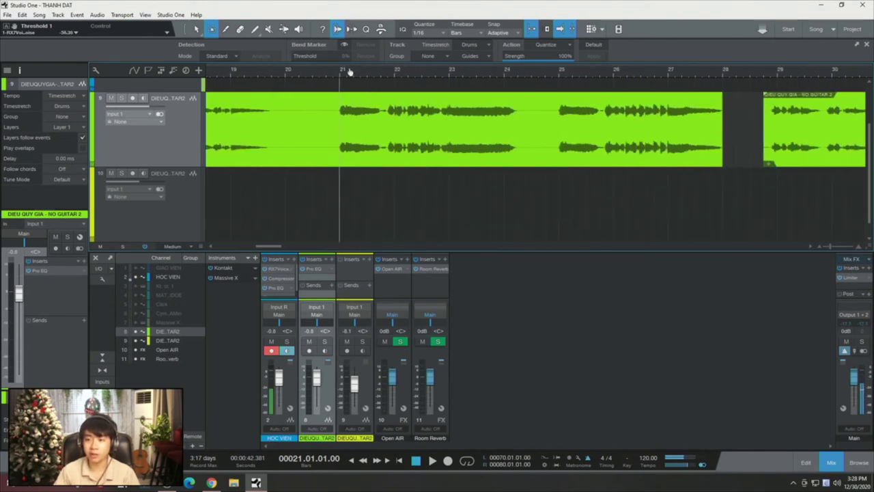
{"action": "left_click_drag", "start_coordinate": [312, 74], "coordinate": [336, 45]}
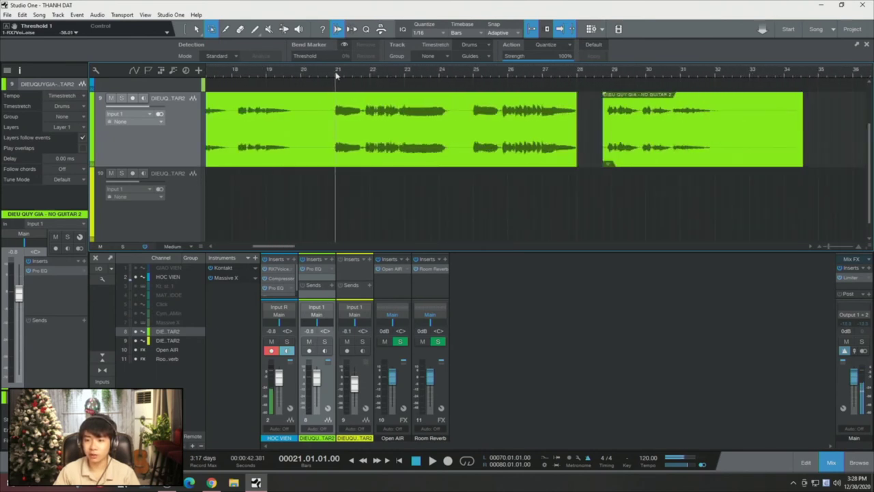
{"action": "scroll", "coordinate": [338, 79], "scroll_direction": "up", "scroll_amount": 5}
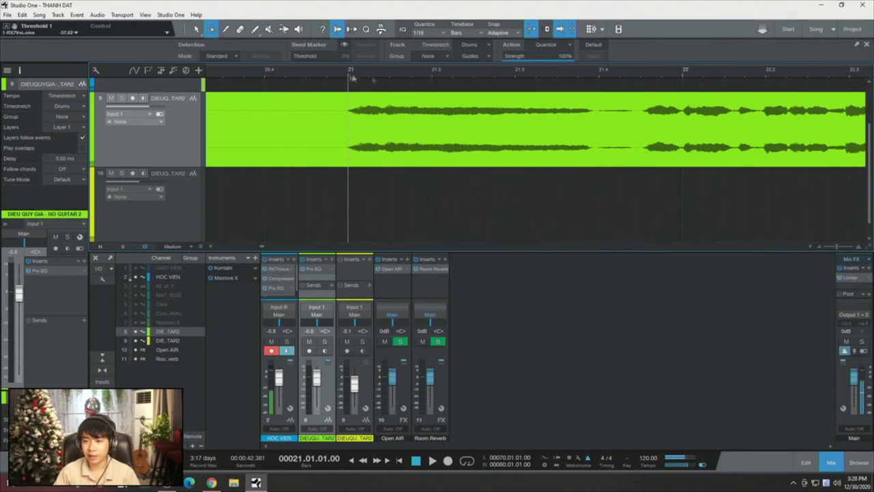
{"action": "left_click", "coordinate": [472, 34]}
{"action": "left_click", "coordinate": [471, 56]}
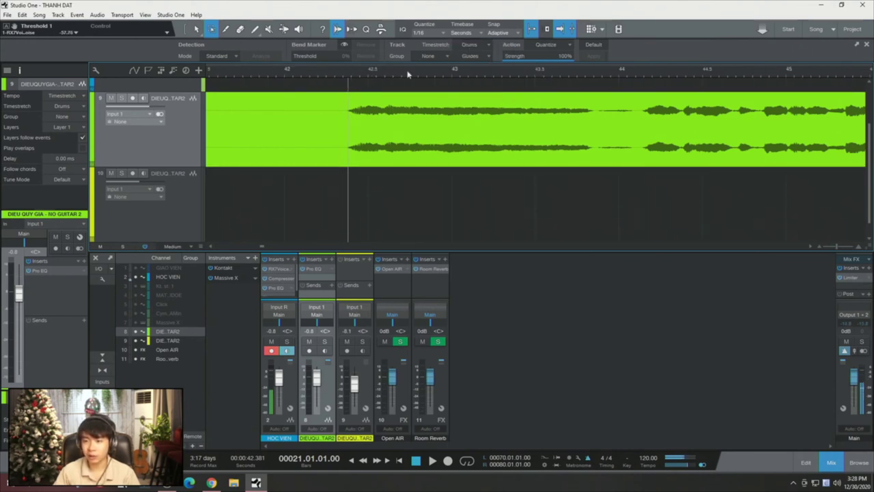
Examine how the vocal clips and their phrases line up along the seconds ruler.
{"action": "key", "text": "w"}
{"action": "key", "text": "w"}
{"action": "key", "text": "w"}
{"action": "key", "text": "w"}
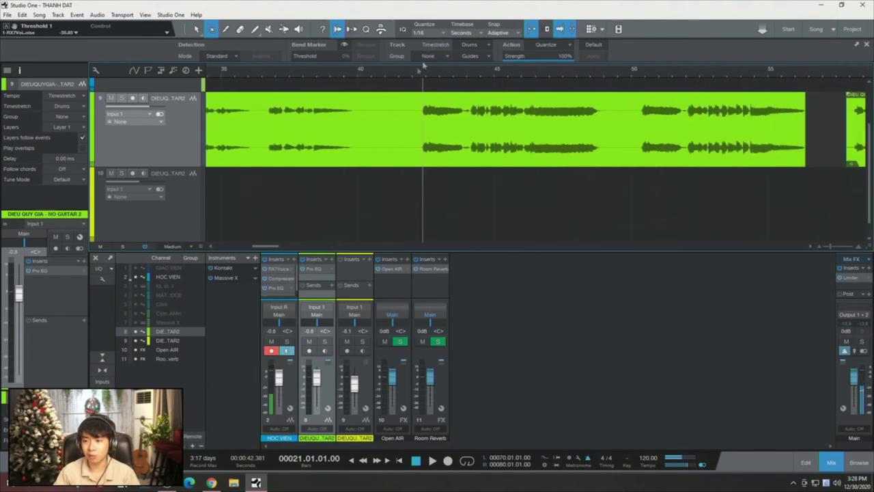
{"action": "key", "text": "w"}
{"action": "key", "text": "w"}
{"action": "key", "text": "e"}
{"action": "key", "text": "e"}
{"action": "key", "text": "e"}
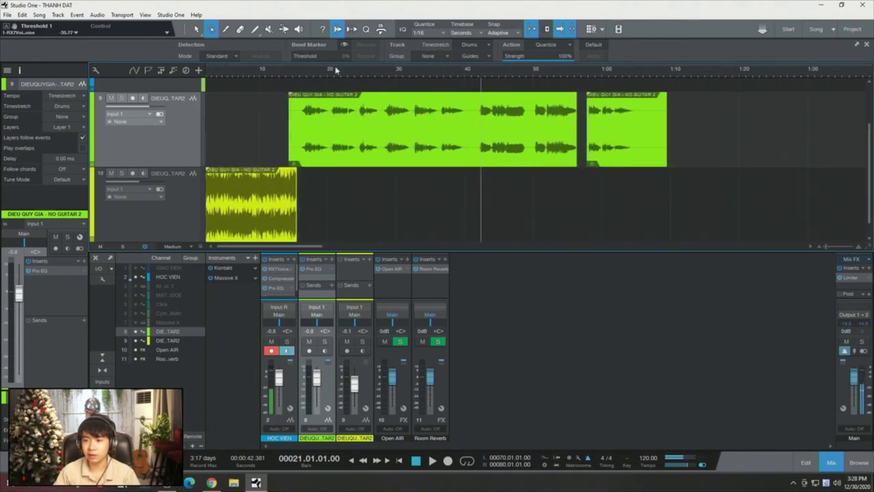
Set the timeline's timebase to Bars and bring all the clips into view.
{"action": "left_click", "coordinate": [468, 32]}
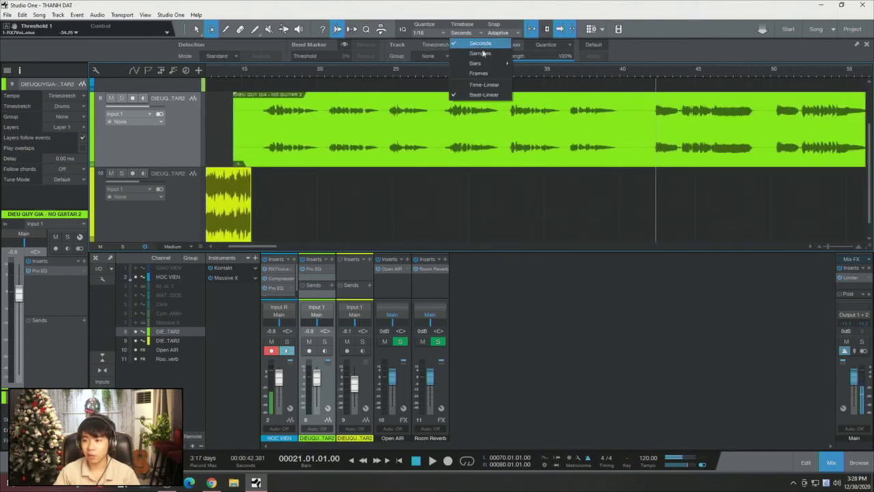
{"action": "left_click", "coordinate": [474, 43]}
{"action": "key", "text": "e"}
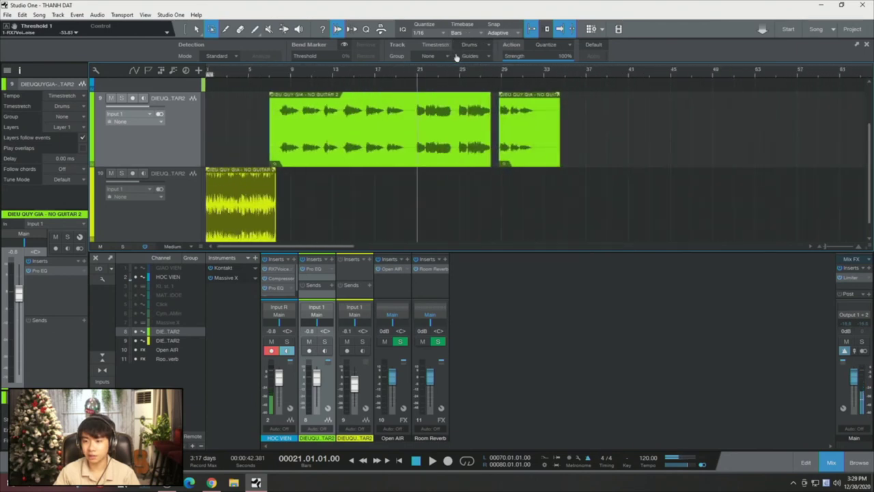
{"action": "key", "text": "w"}
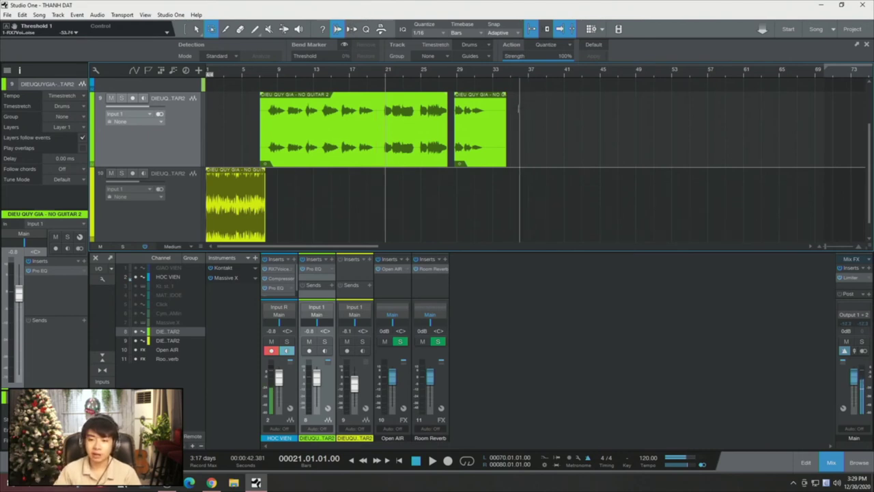
Mark the range across both vocal clips from about bar 3 to bar 38, and clear the selection.
{"action": "left_click_drag", "start_coordinate": [537, 96], "coordinate": [221, 133]}
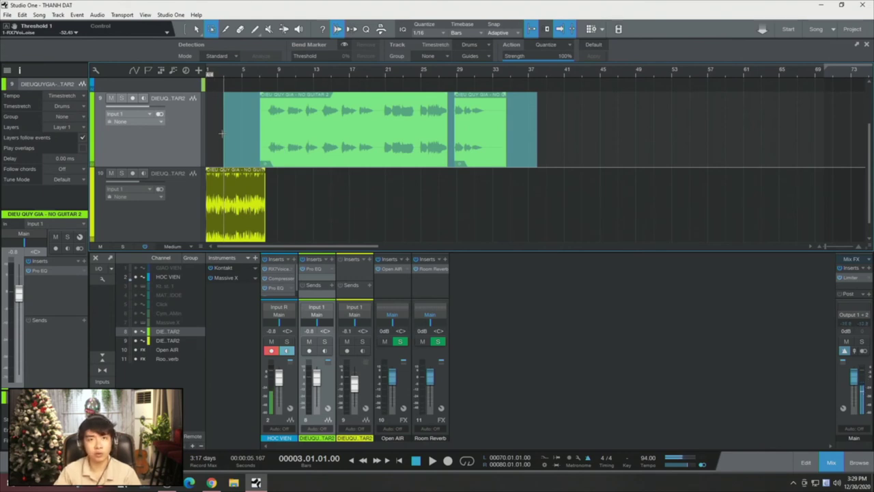
{"action": "left_click", "coordinate": [612, 185]}
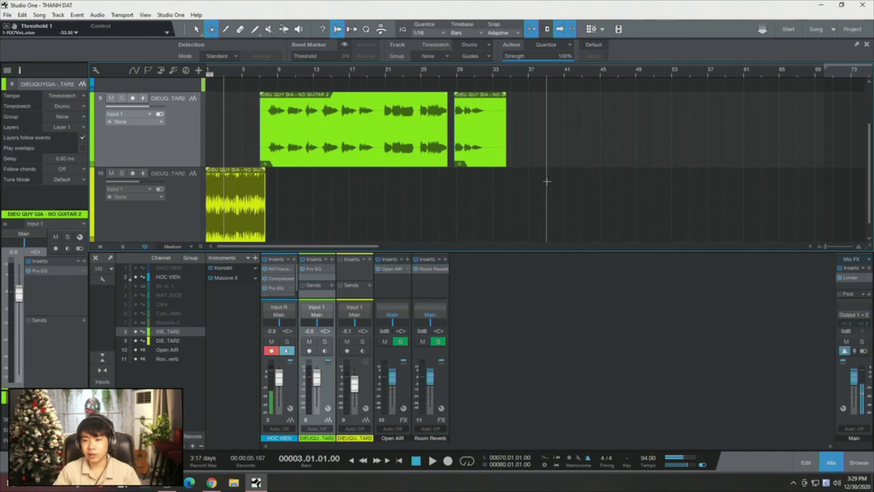